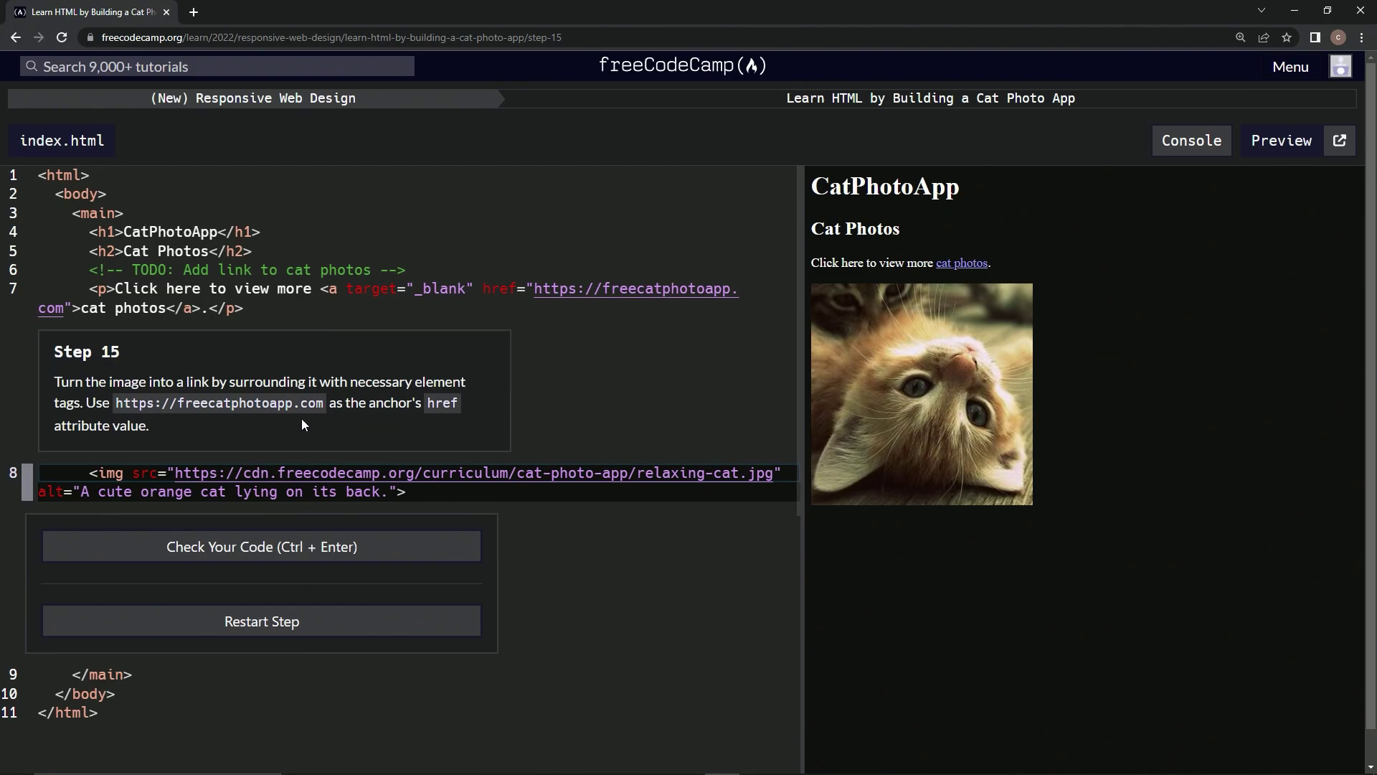
- Open empty lines directly above and below the cat image tag
left_click(92, 473)
key("Return")
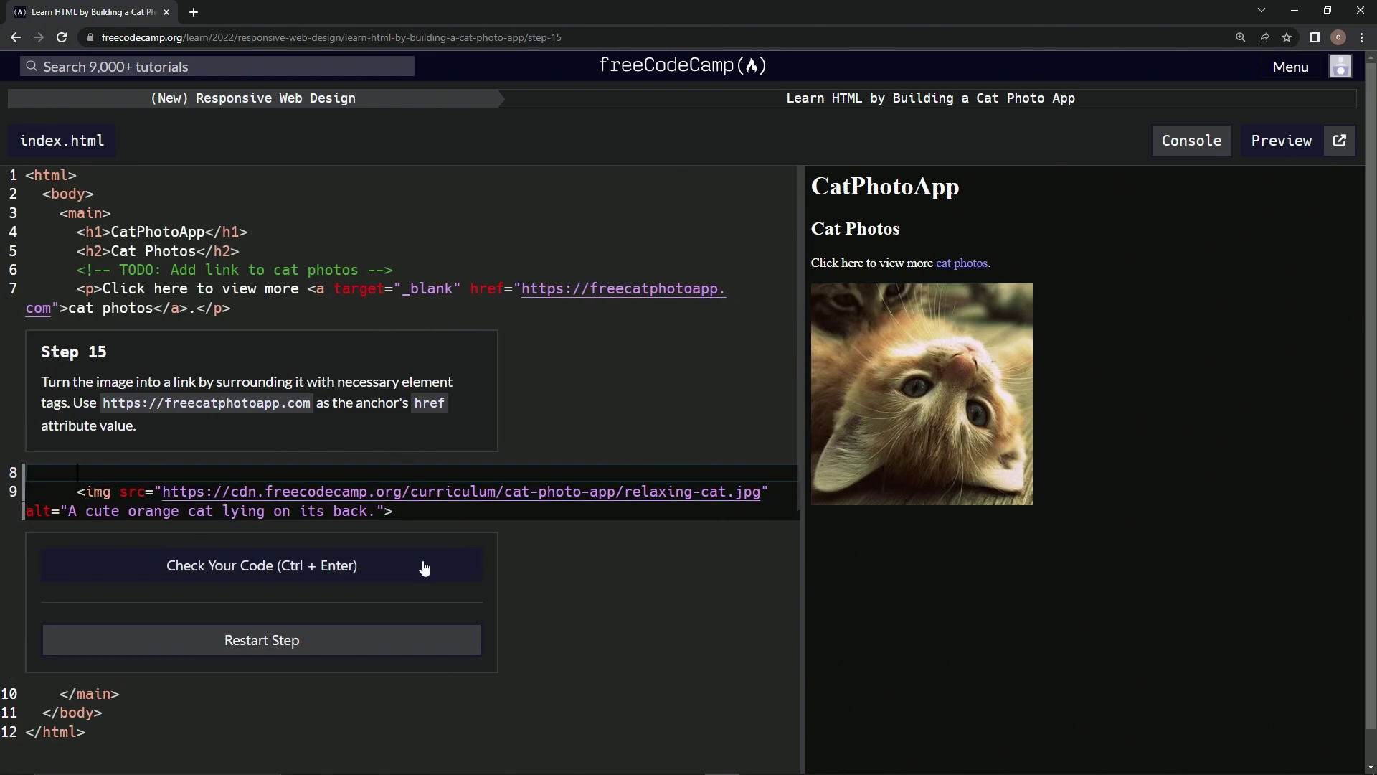
left_click(407, 512)
key("Return")
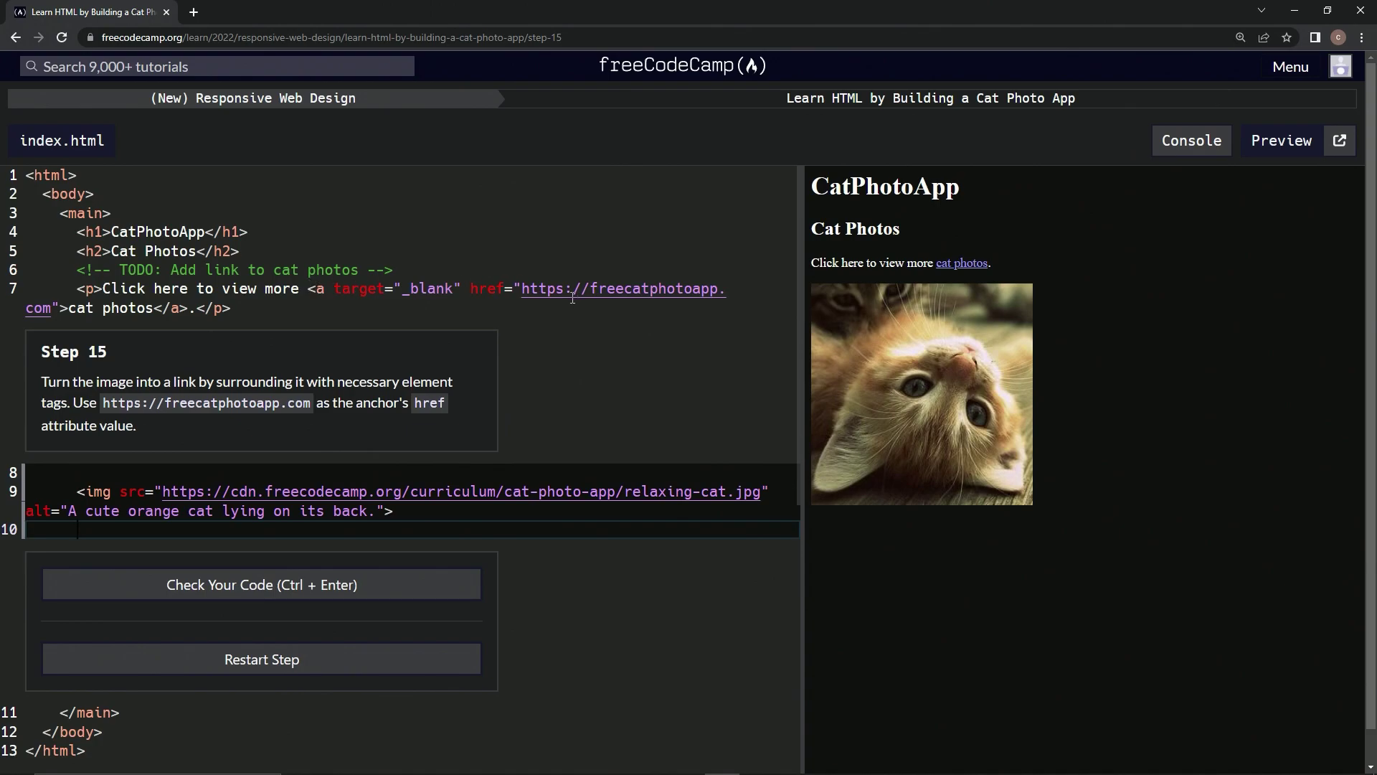
- Tidy the lines around the image, removing the stray comma and extra blank line
left_click(92, 473)
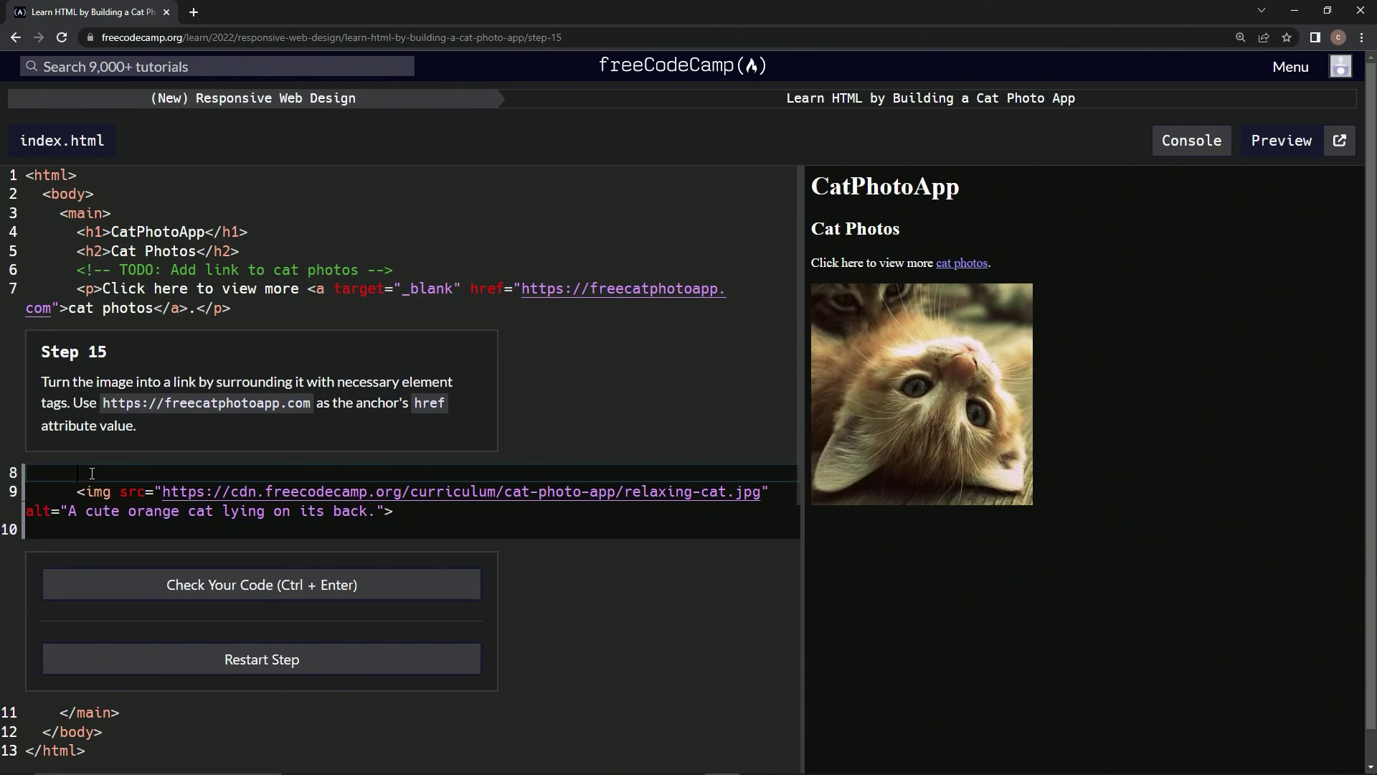
type(",")
key("BackSpace")
type("<")
type("a>")
left_click(408, 516)
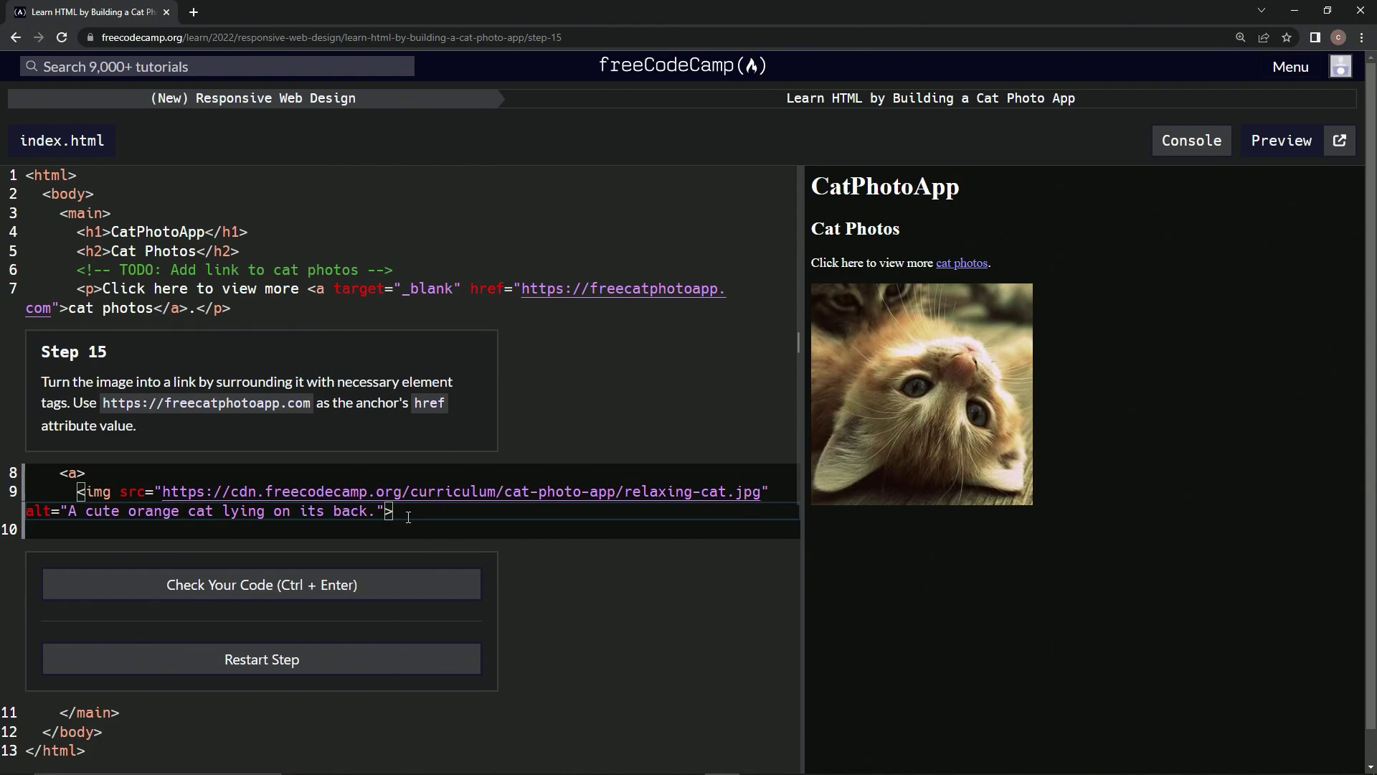
key("Return")
key("BackSpace")
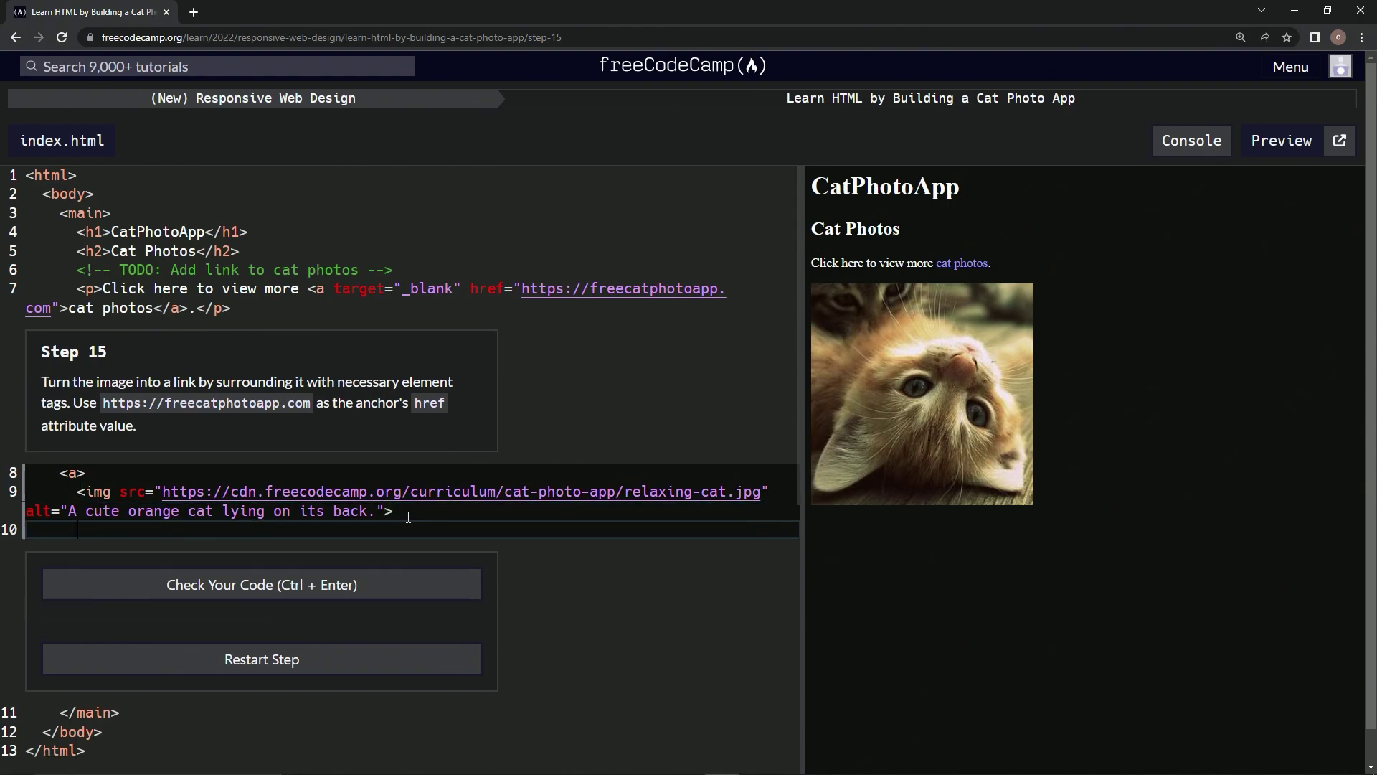
type("</")
type("a")
type(">")
left_click(76, 473)
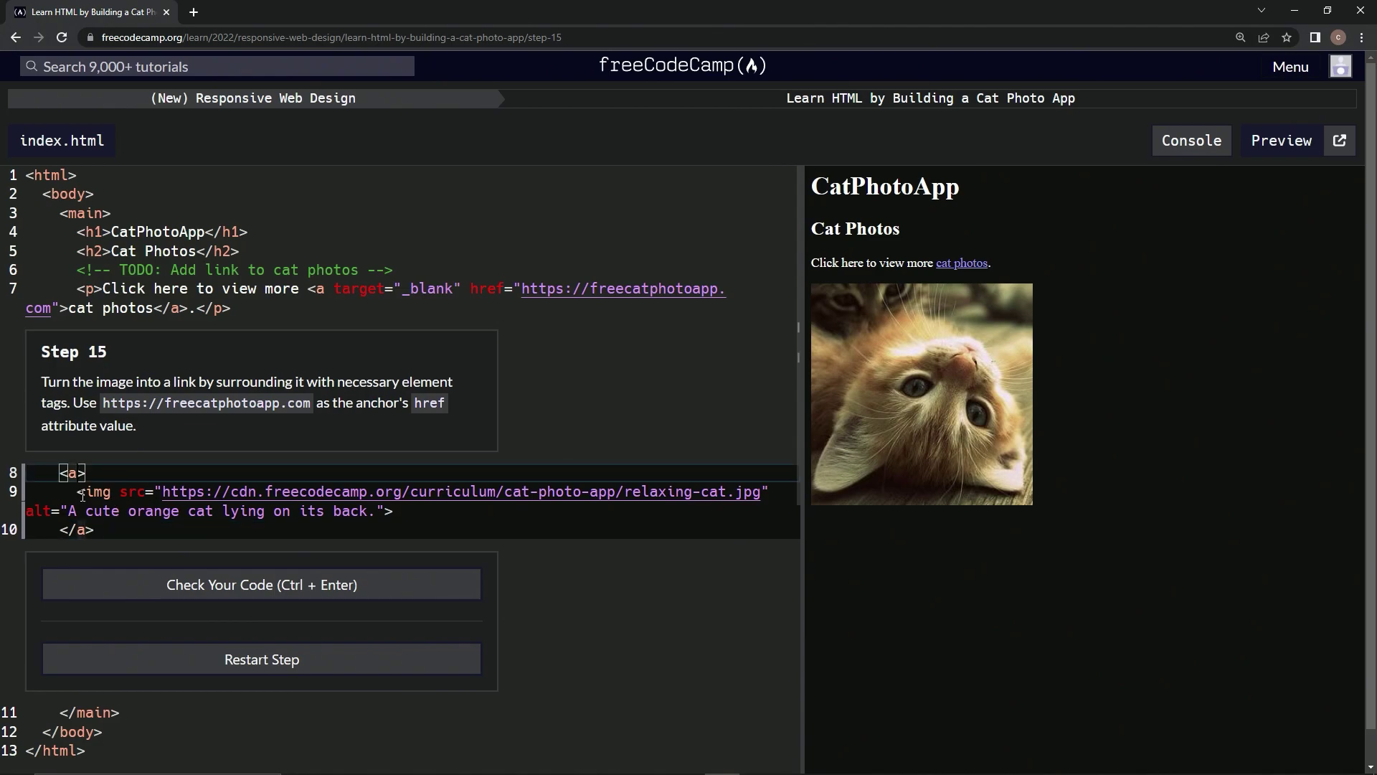
type("href")
type("='")
type("https://freecatphotoapp.com")
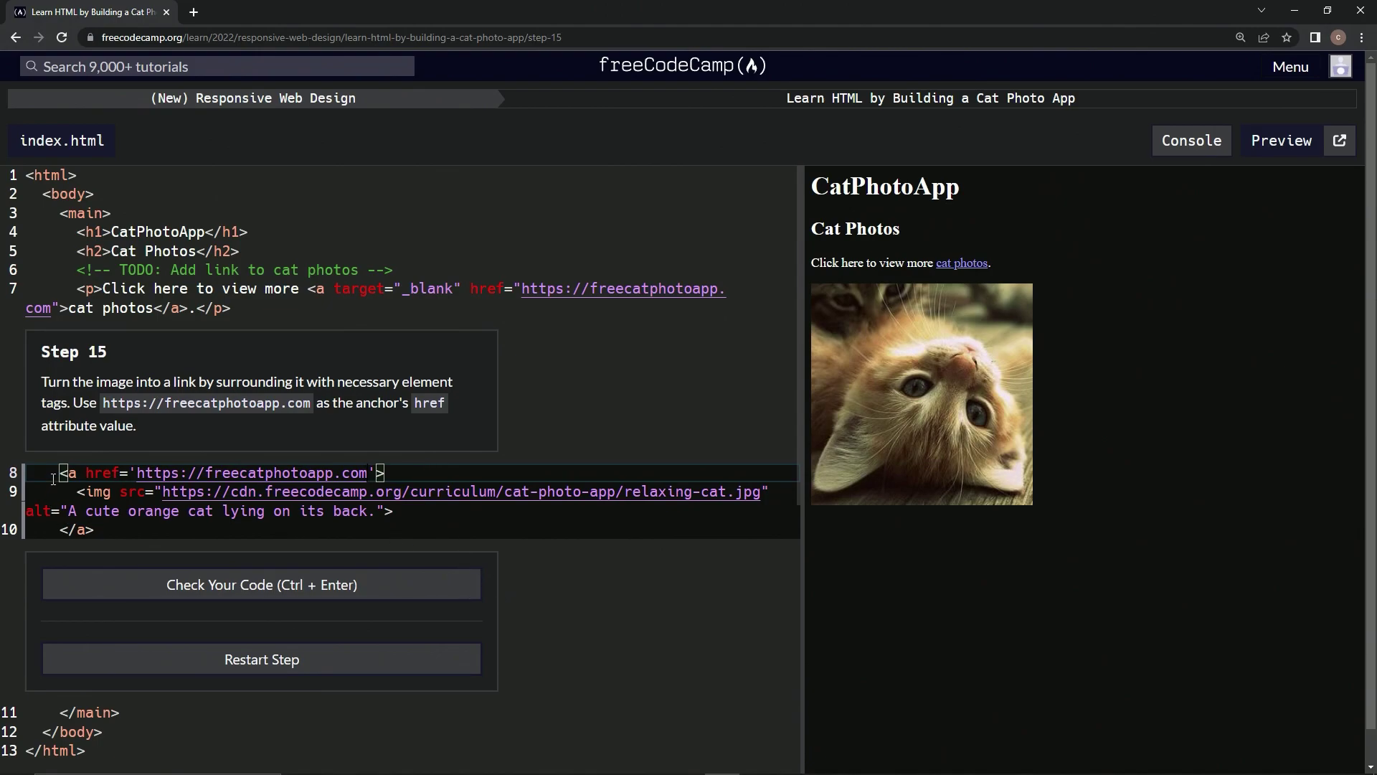
left_click_drag(26, 473, 57, 532)
key("Tab")
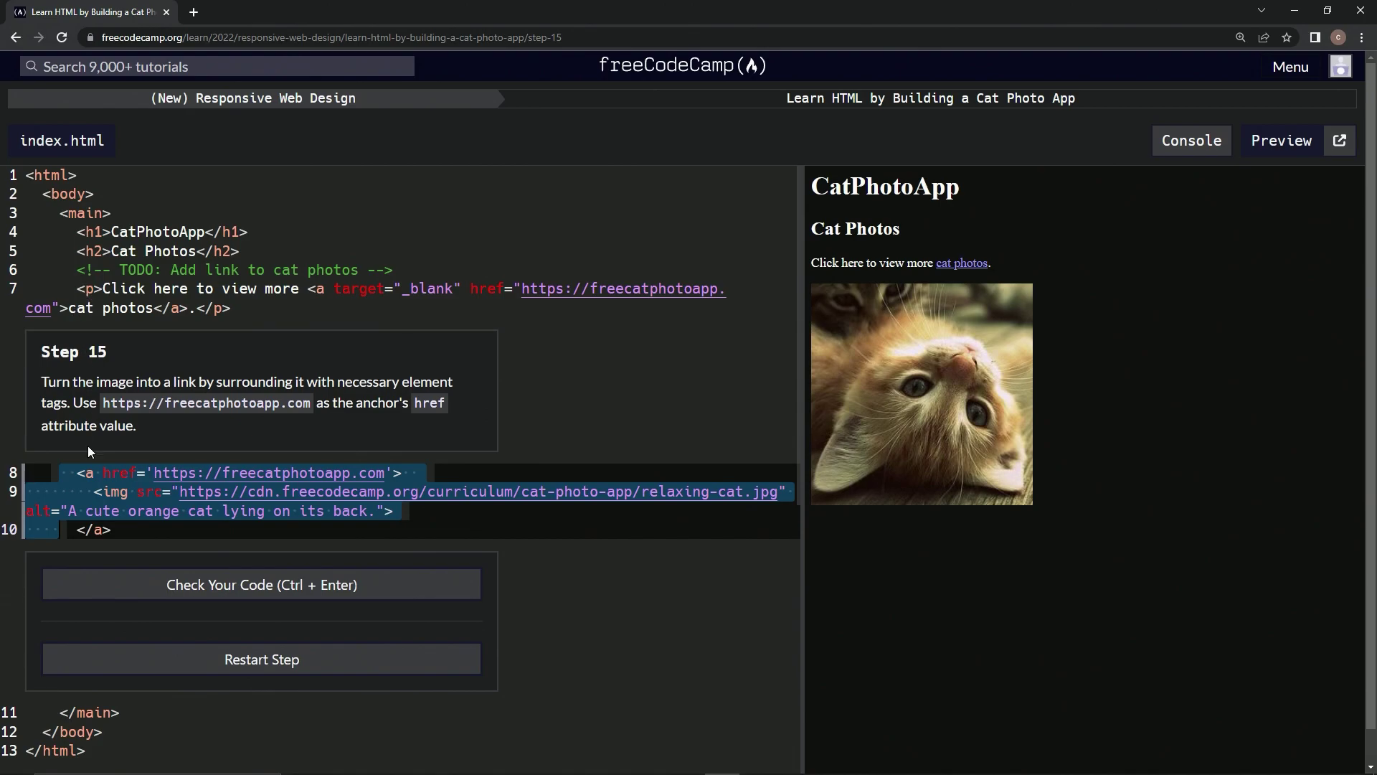
- Pass the Step 15 code check and submit it to open Step 16
left_click(302, 598)
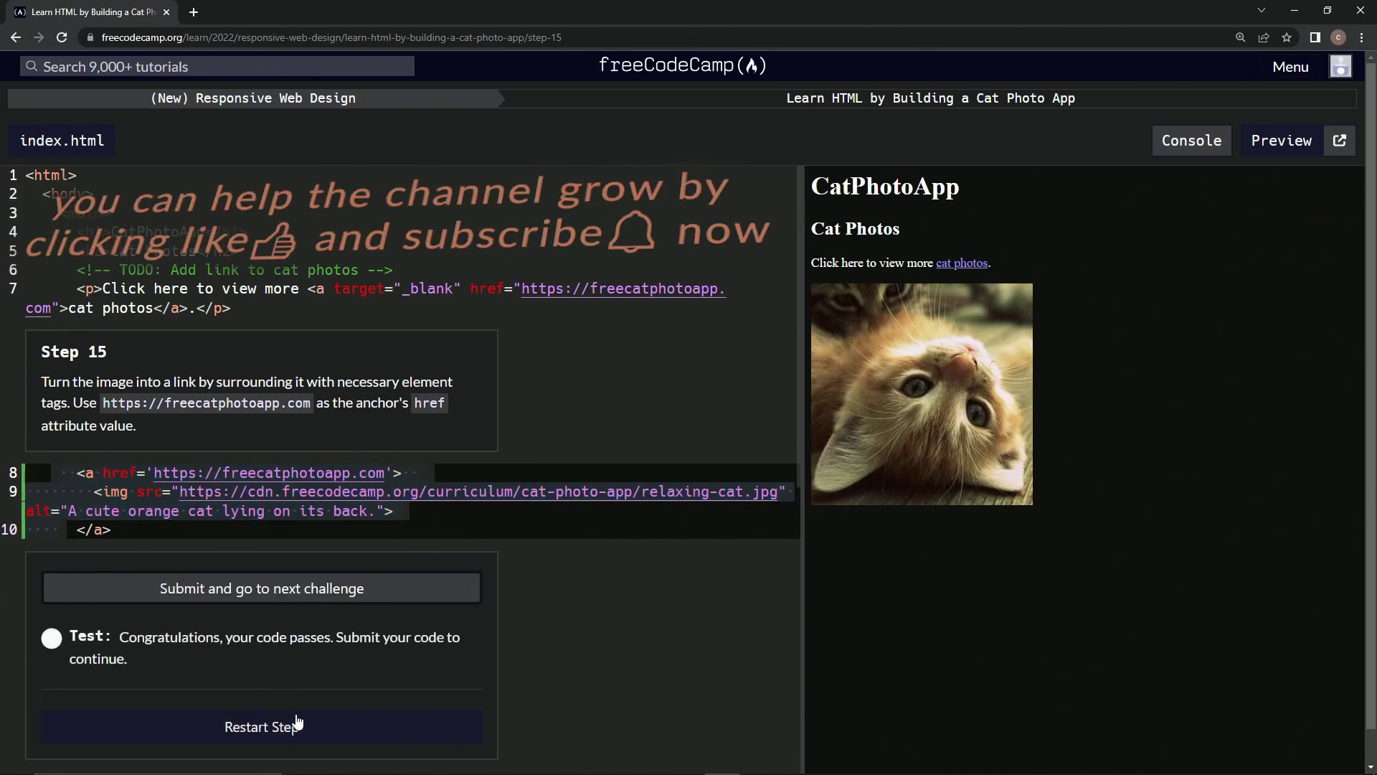
left_click(351, 599)
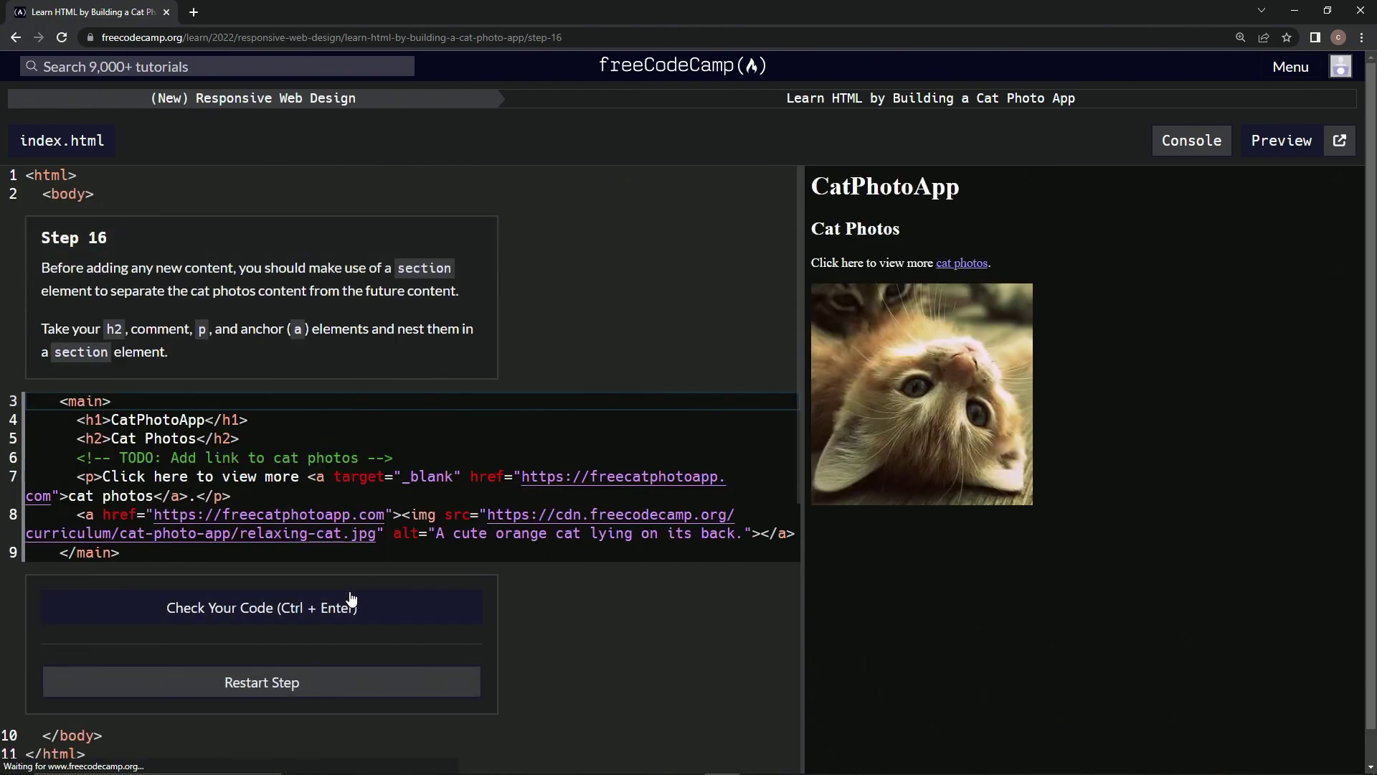